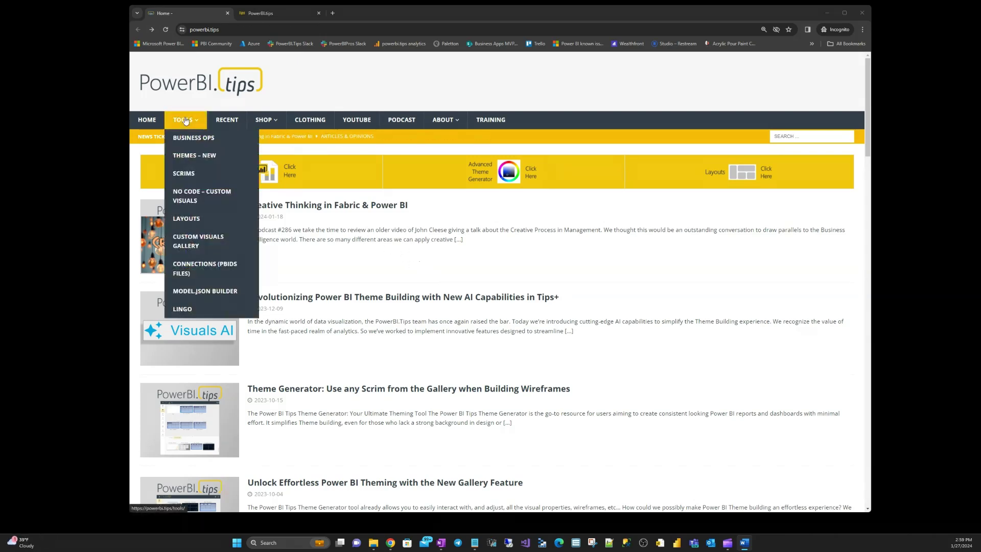
# - Open the 'THEMES – NEW' theme generator from the PowerBI.tips Tools menu
pyautogui.click(190, 155)
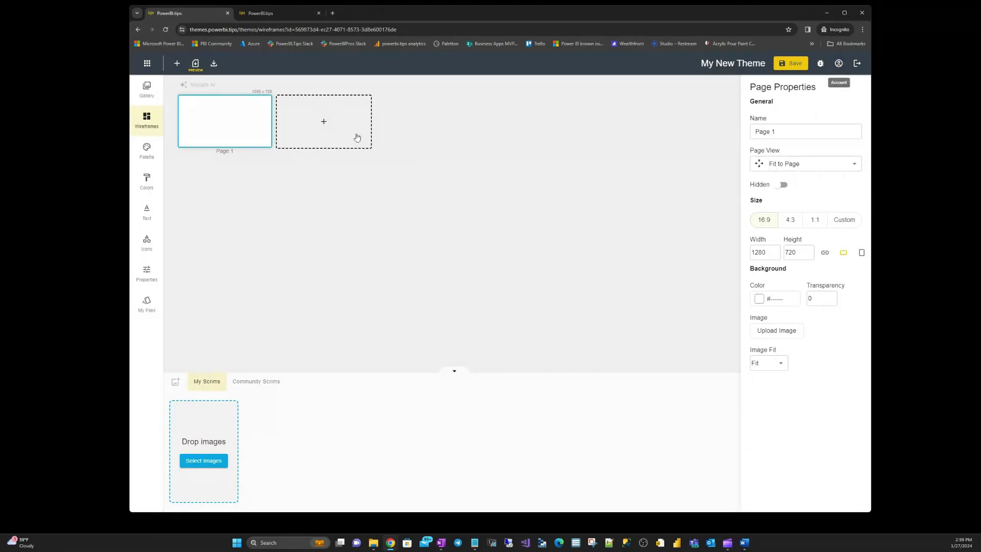
# - Open the Theme Generator's Gallery of ready-made themes
pyautogui.click(141, 83)
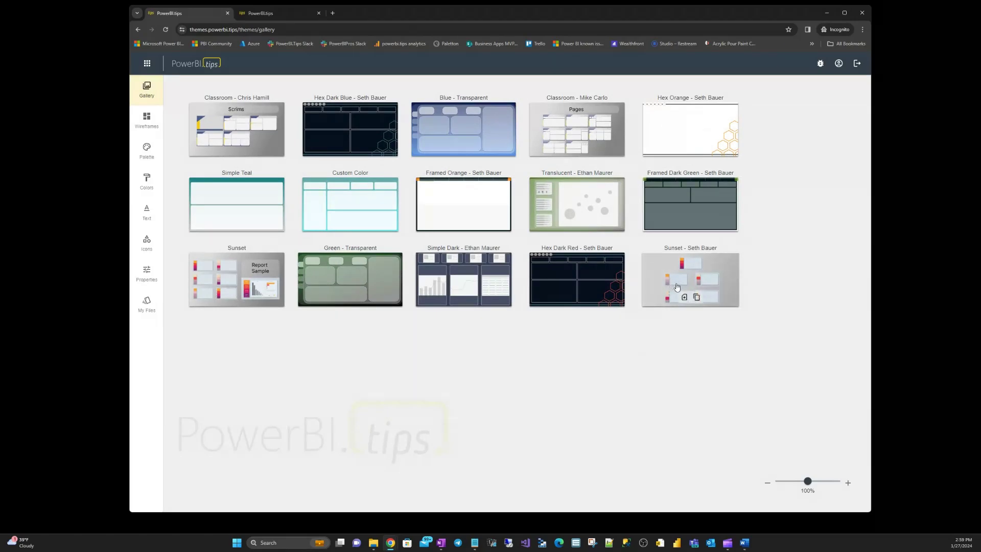
pyautogui.moveTo(230, 299)
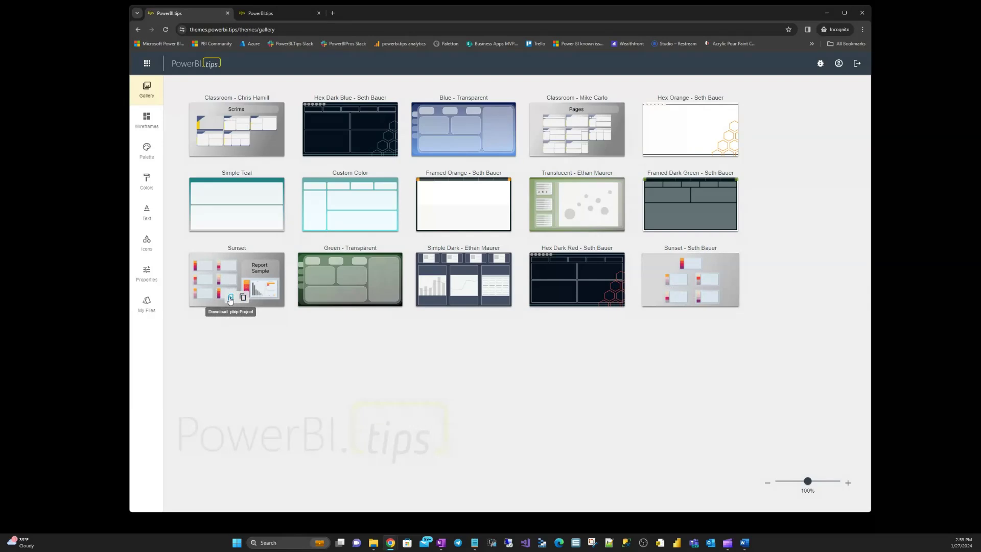
# - Download the Sunset PBIP project, extract Sunset (2).zip, and select Sunset.pbip
pyautogui.click(231, 298)
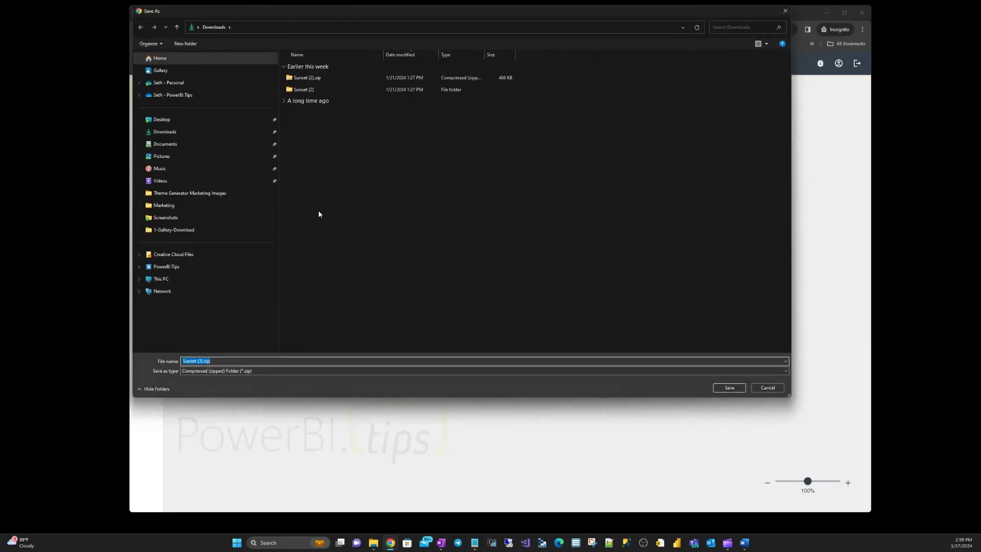
pyautogui.click(304, 78)
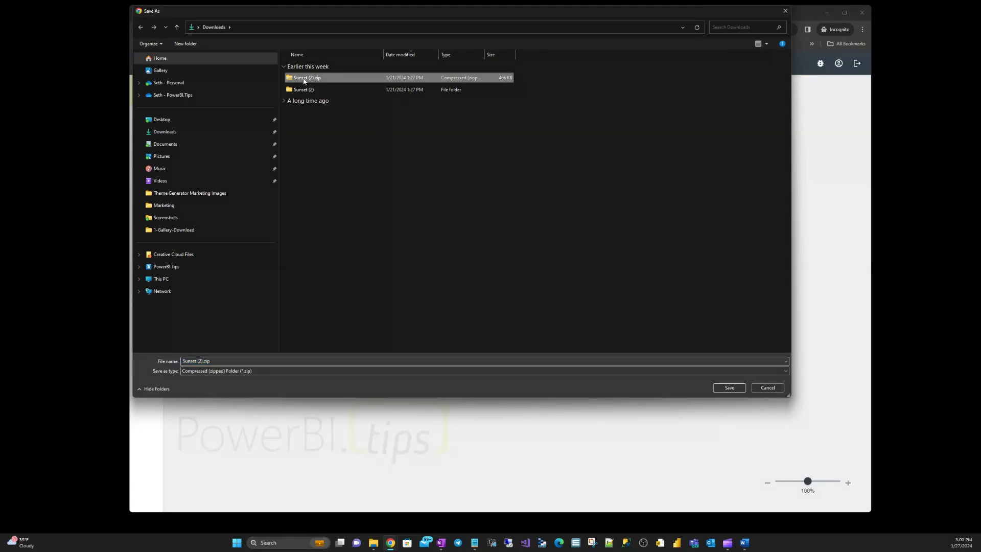
pyautogui.rightClick(303, 77)
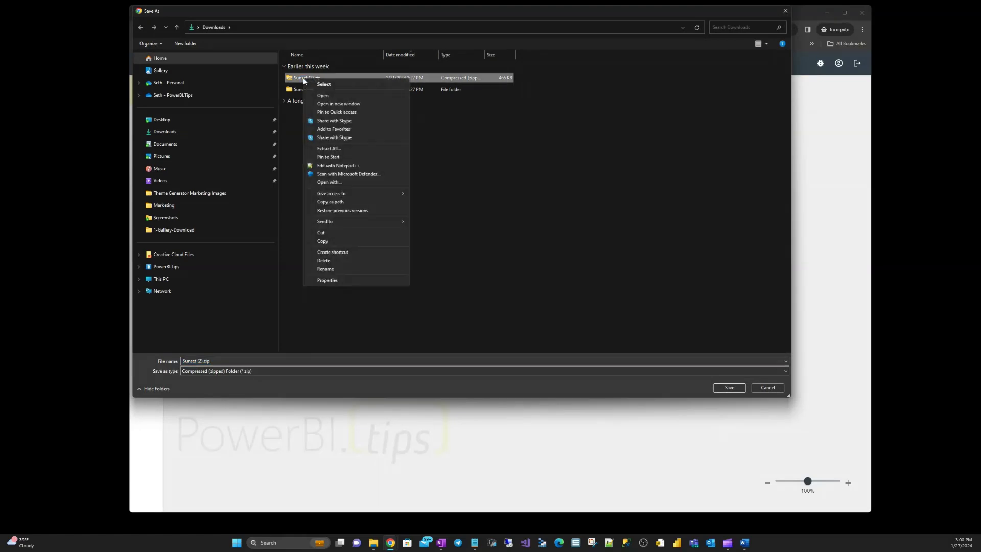
pyautogui.click(342, 149)
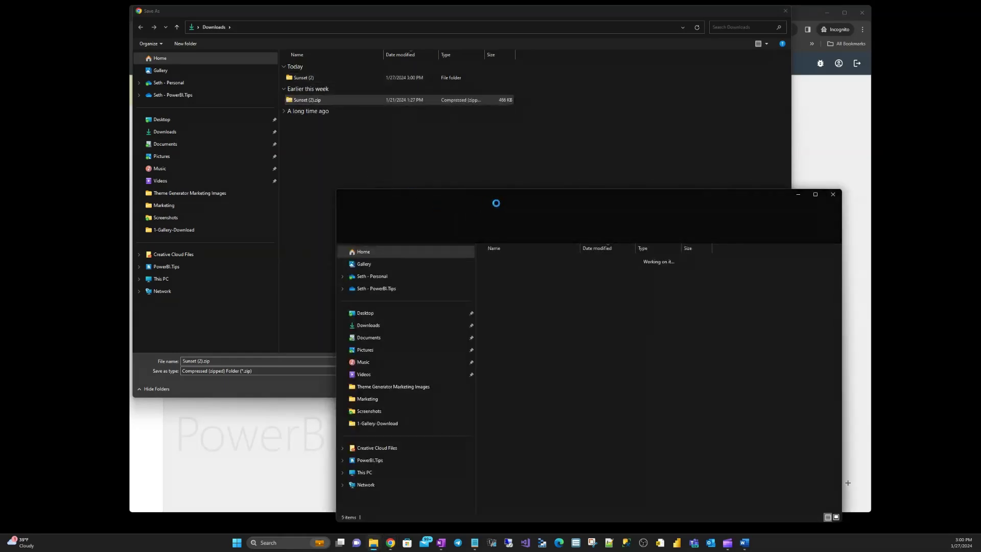
pyautogui.moveTo(552, 198); pyautogui.dragTo(457, 73)
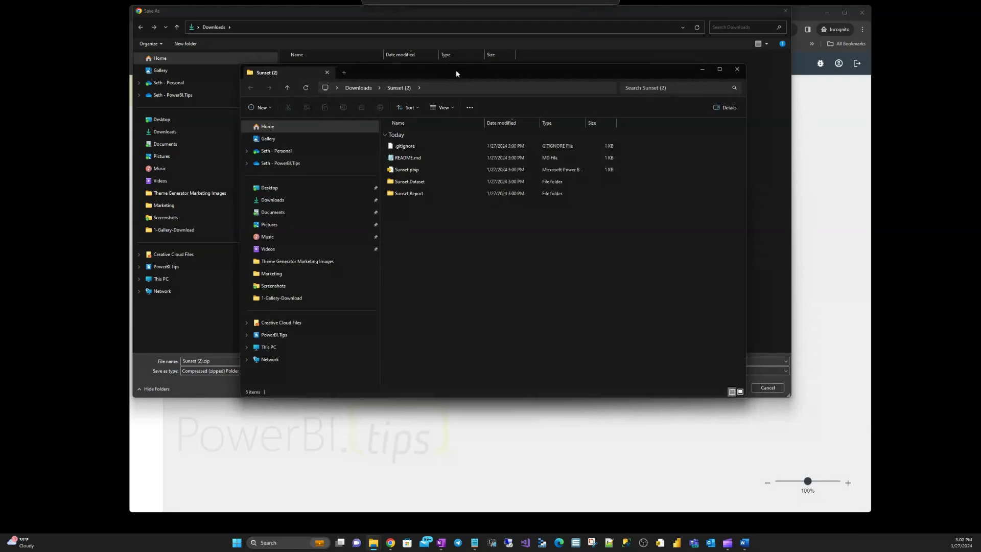
pyautogui.click(409, 171)
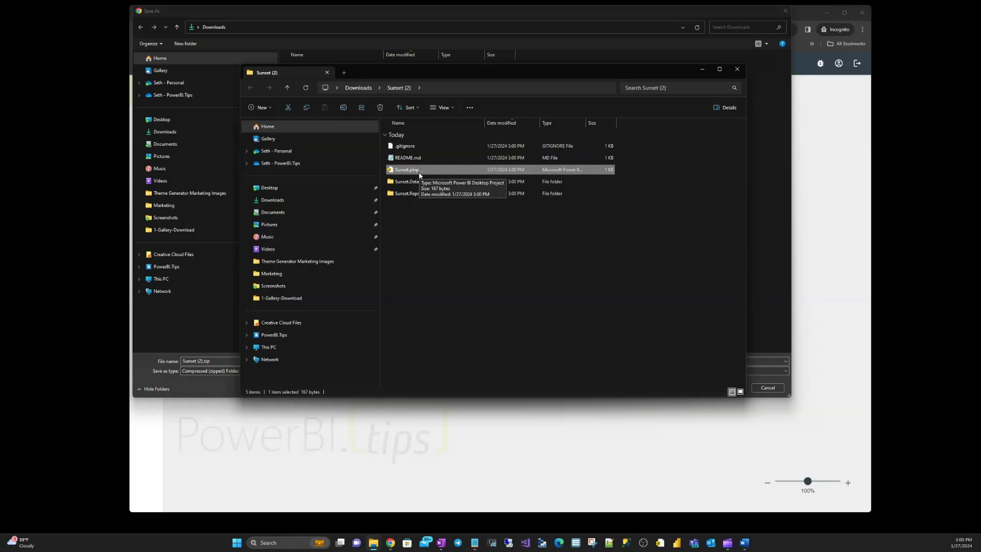
# - Open Sunset.pbip and load the financials sheet from the sample dataset
pyautogui.doubleClick(419, 175)
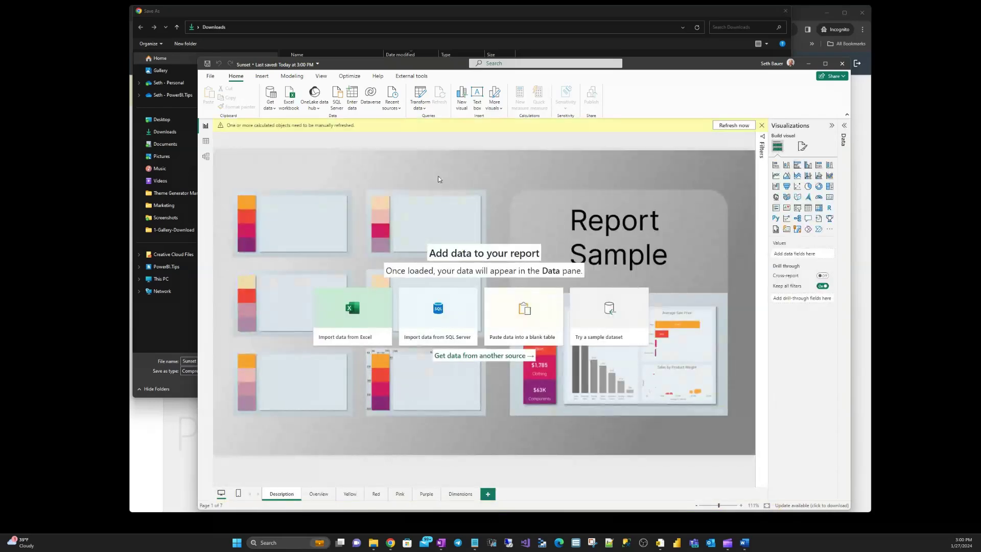
pyautogui.click(589, 338)
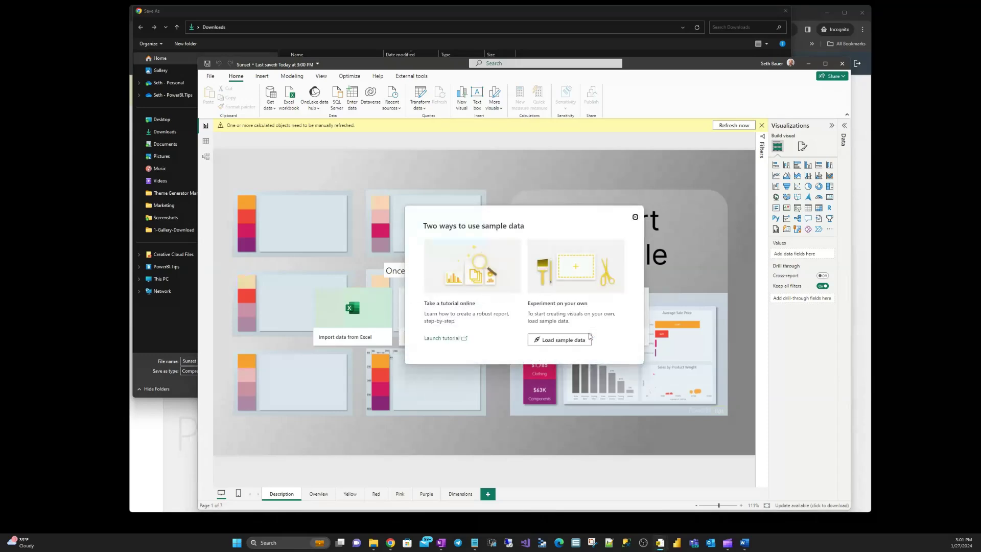
pyautogui.click(564, 342)
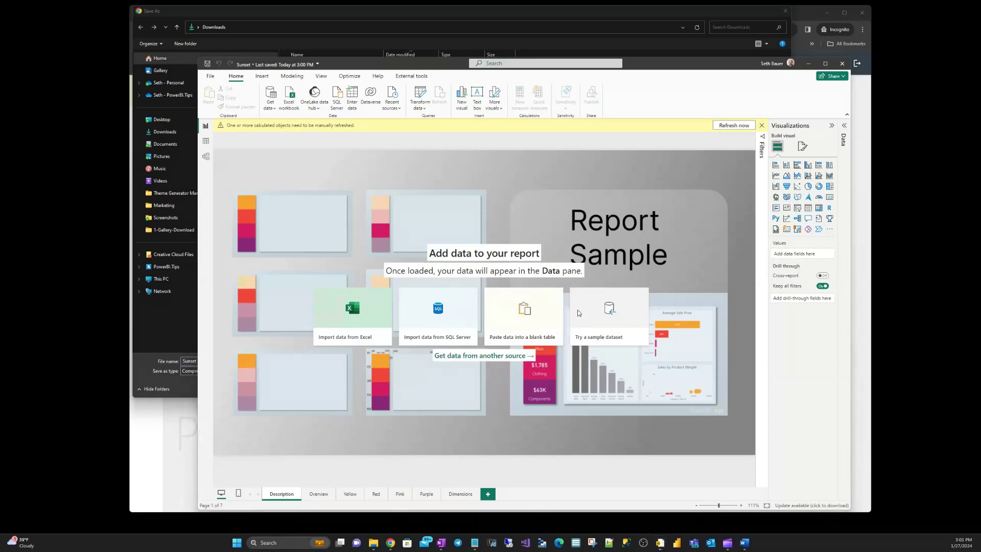
pyautogui.click(380, 215)
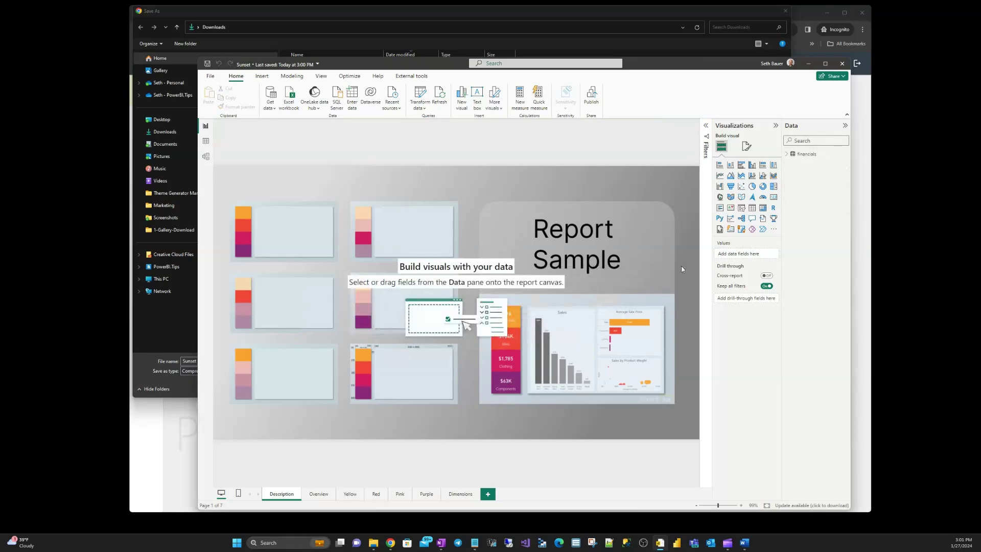
# - Expand the financials fields, then delete the Description page and confirm
pyautogui.click(785, 155)
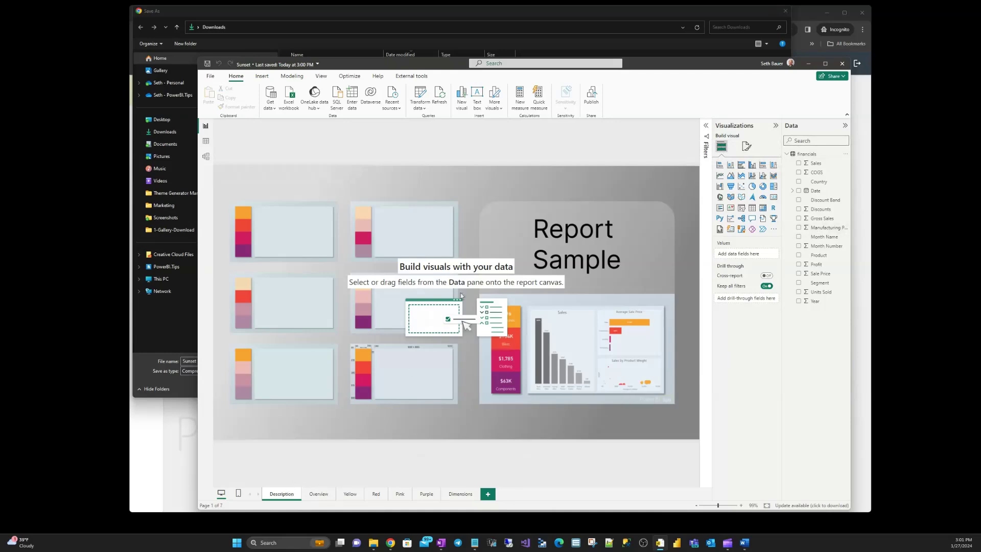
pyautogui.click(300, 493)
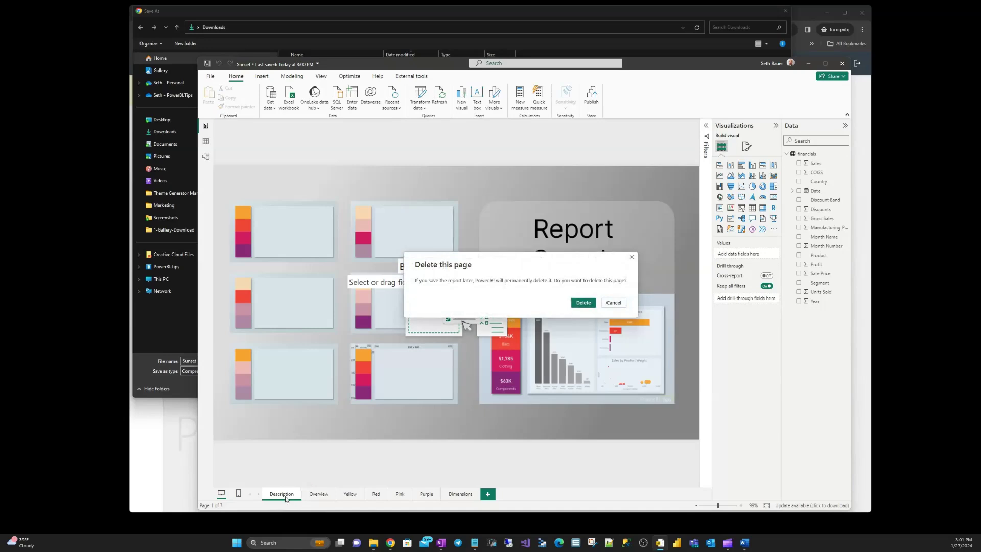
pyautogui.click(592, 302)
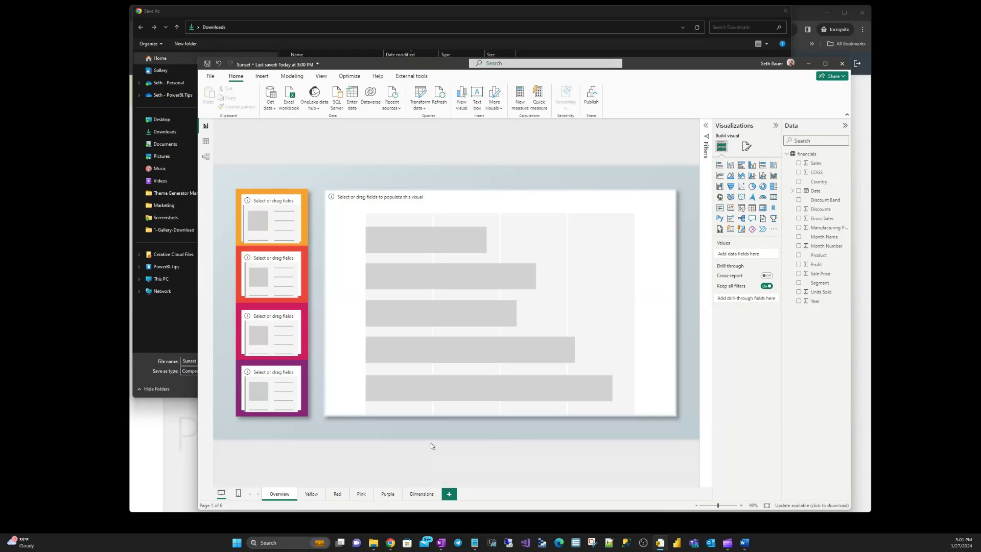
# - Plot total Sales by Month Name on the Overview placeholder chart
pyautogui.click(604, 204)
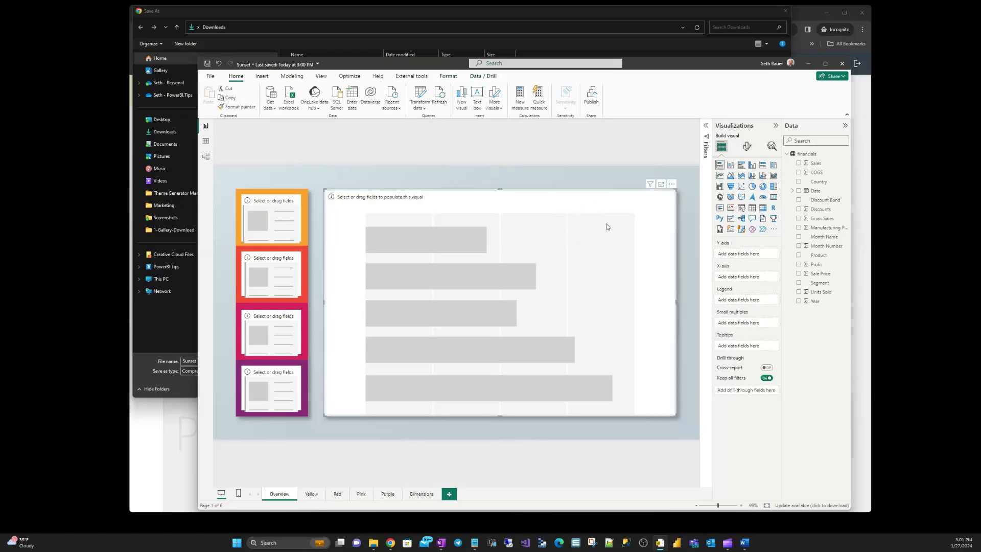
pyautogui.click(799, 237)
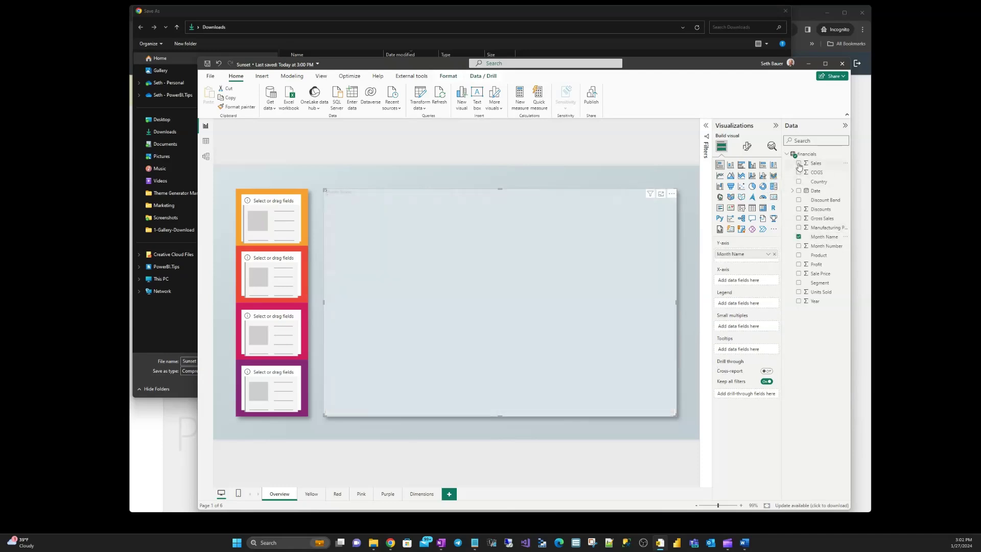
pyautogui.click(798, 164)
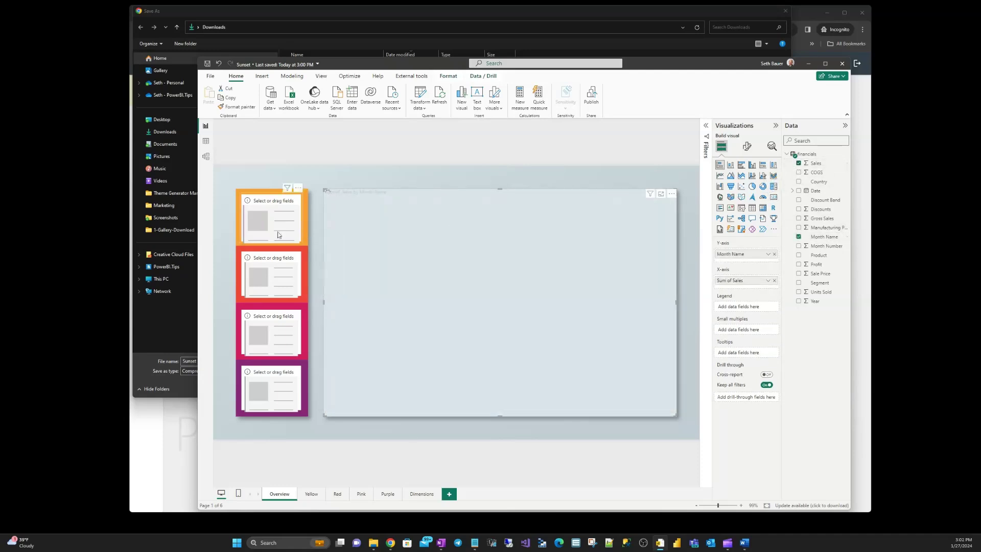
# - Fill the cards with total Discounts, Profit and Sale Price
pyautogui.hotkey('ctrl', 'z')
pyautogui.hotkey('ctrl', 'z')
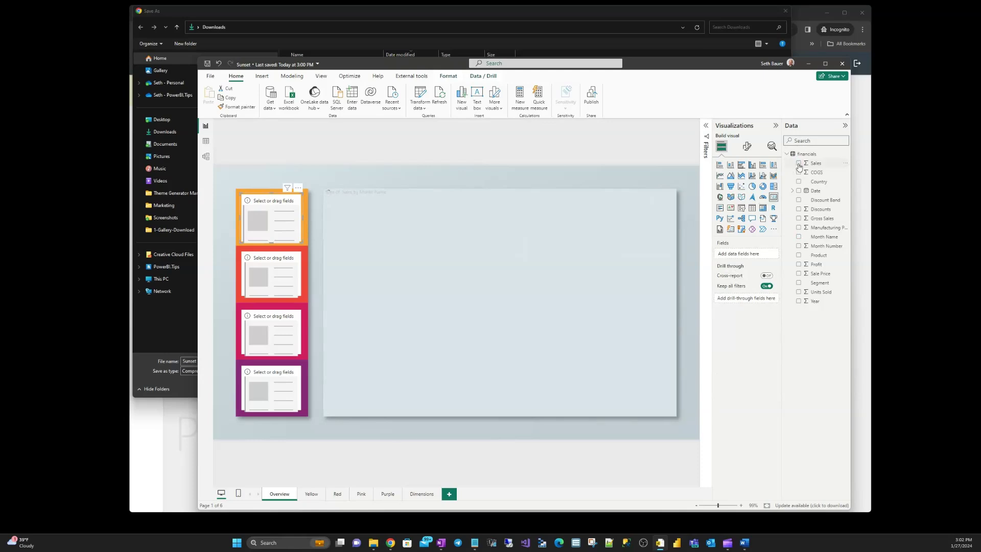
pyautogui.hotkey('ctrl', 'z')
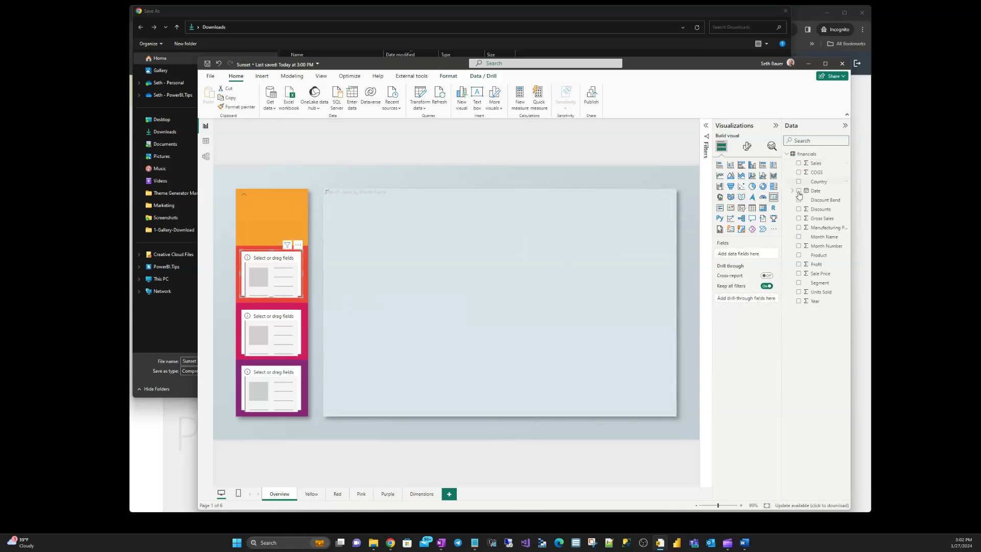
pyautogui.click(799, 209)
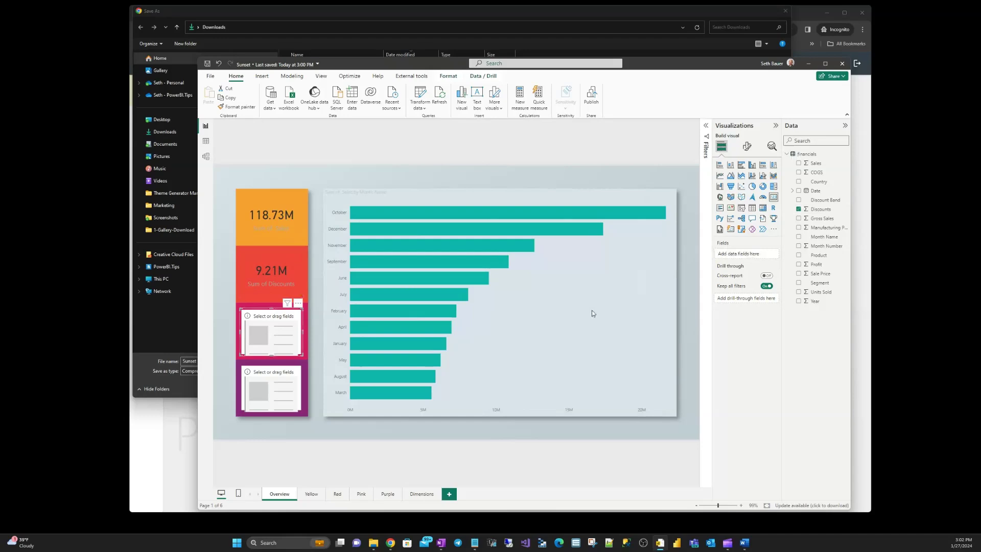
pyautogui.click(799, 264)
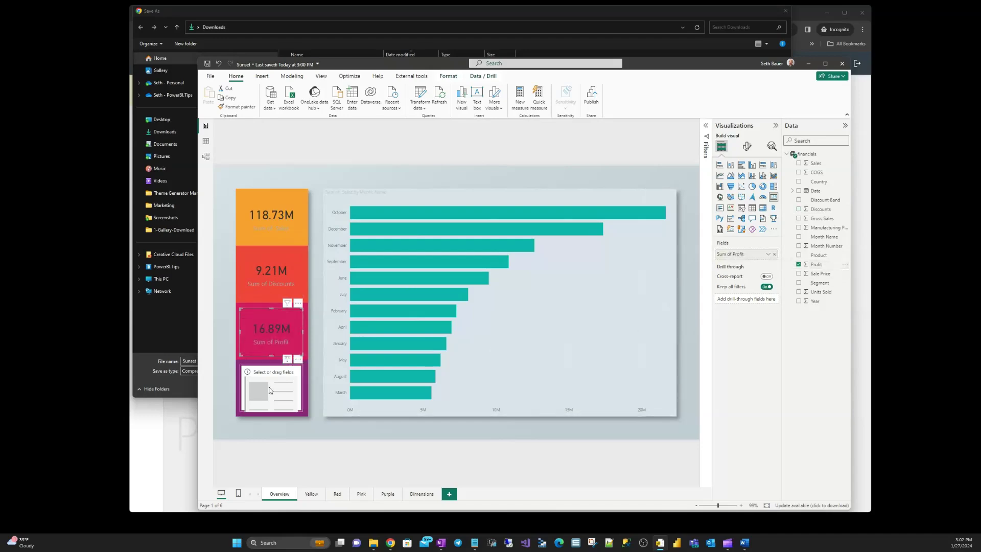
pyautogui.click(798, 273)
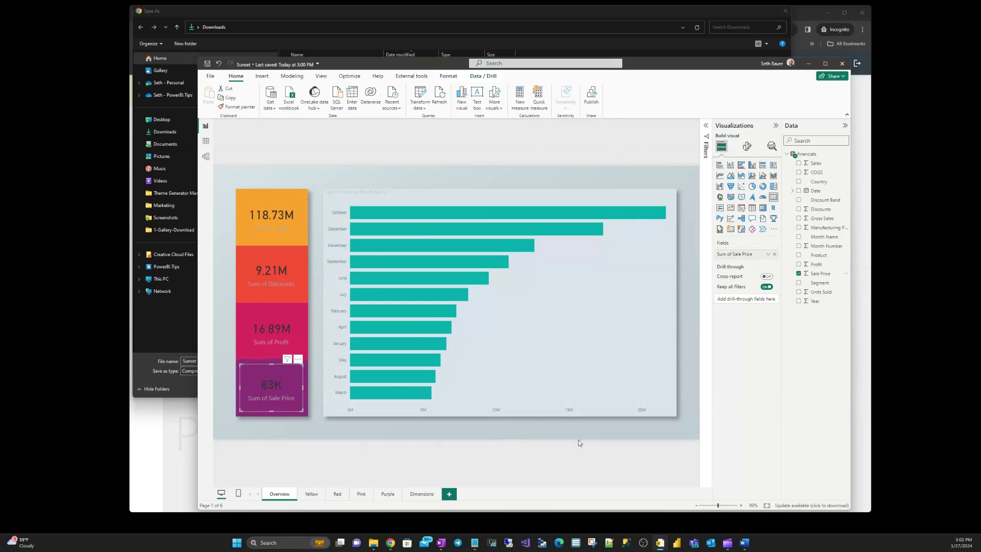
pyautogui.moveTo(506, 311)
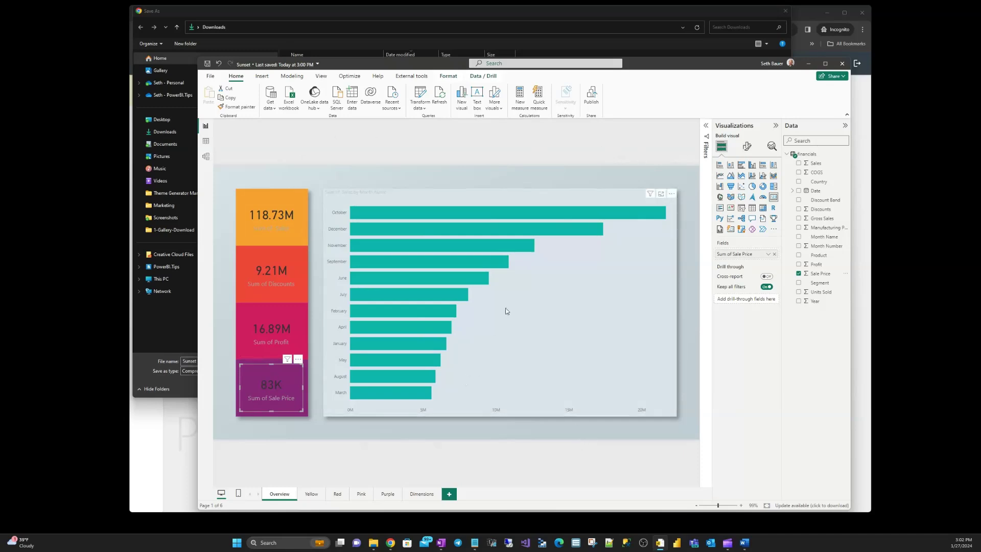
# - Change the monthly Sales chart to a line and stacked column chart
pyautogui.click(553, 290)
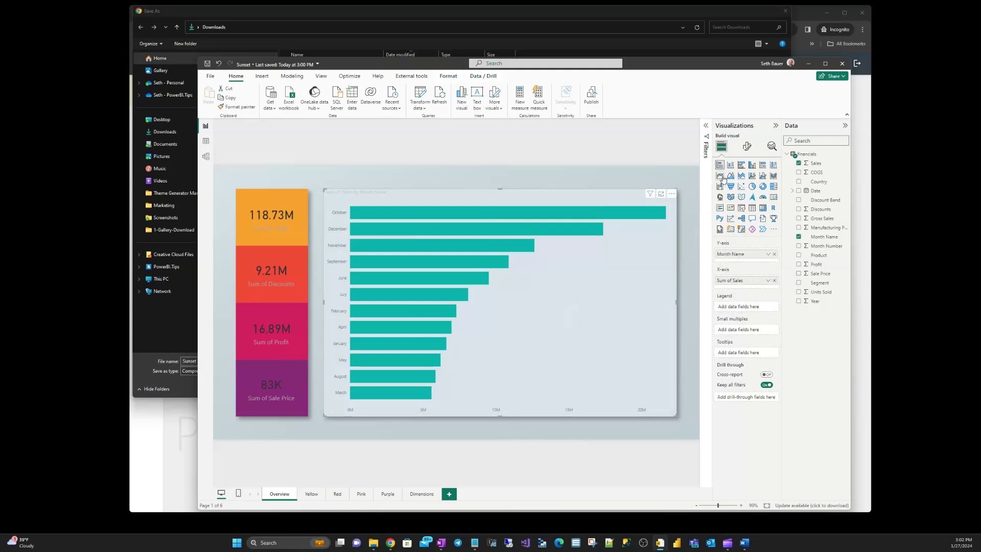
pyautogui.click(721, 177)
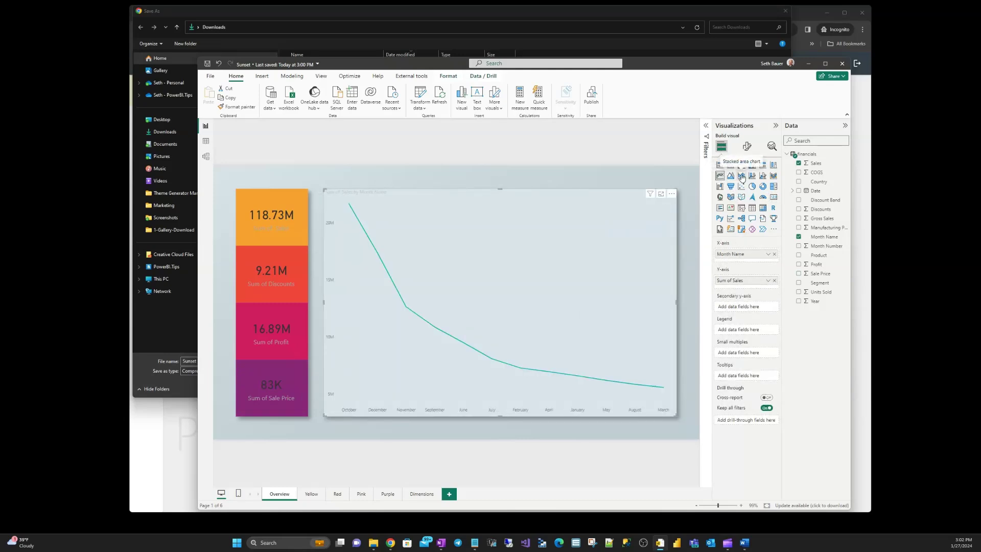
pyautogui.click(742, 177)
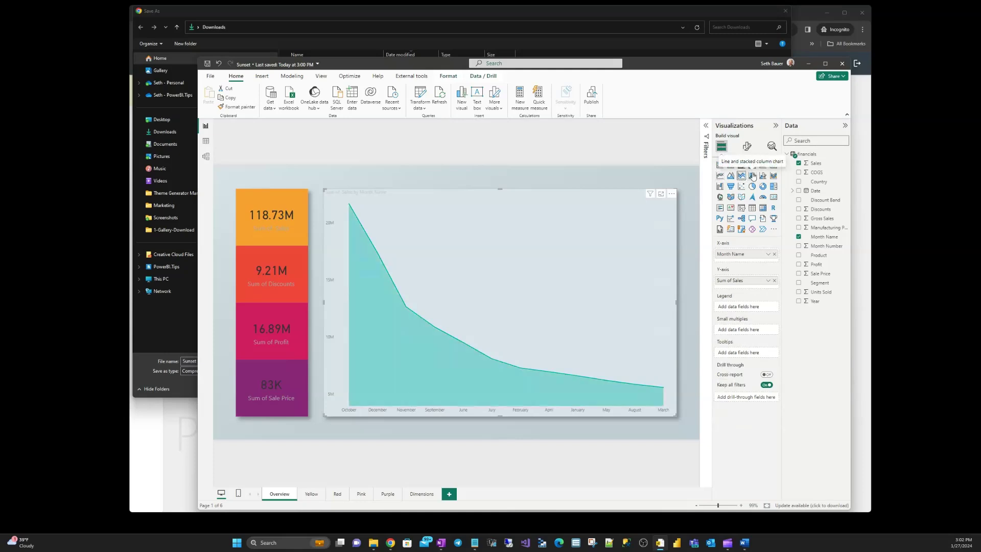
pyautogui.click(752, 175)
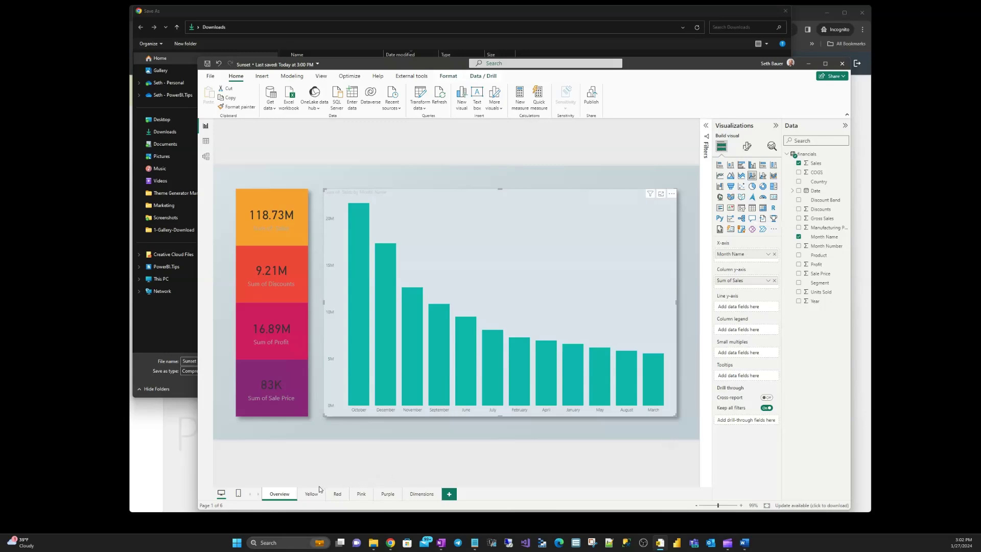
# - Step through the Yellow, Red, Pink and Purple pages, then back to Yellow
pyautogui.moveTo(311, 493)
pyautogui.click(311, 495)
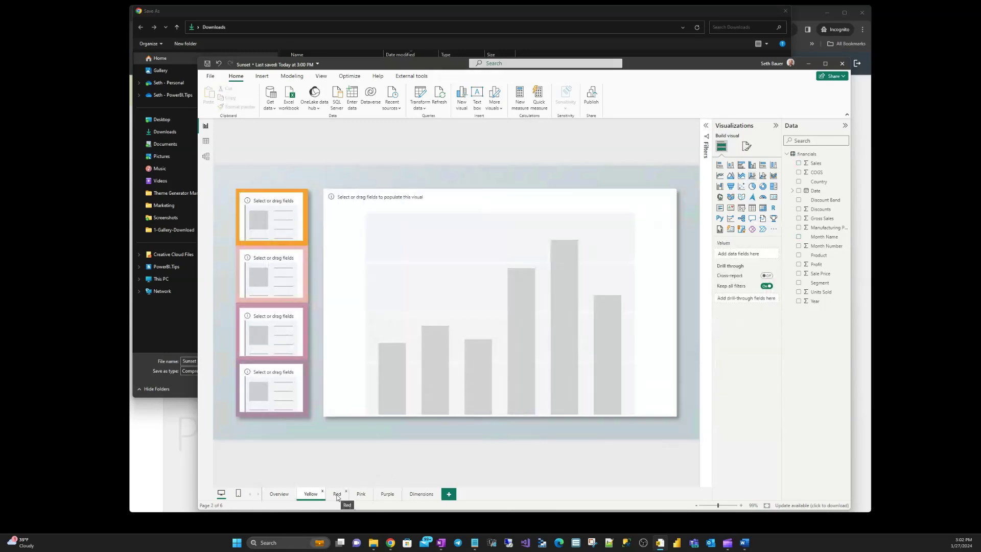
pyautogui.click(337, 494)
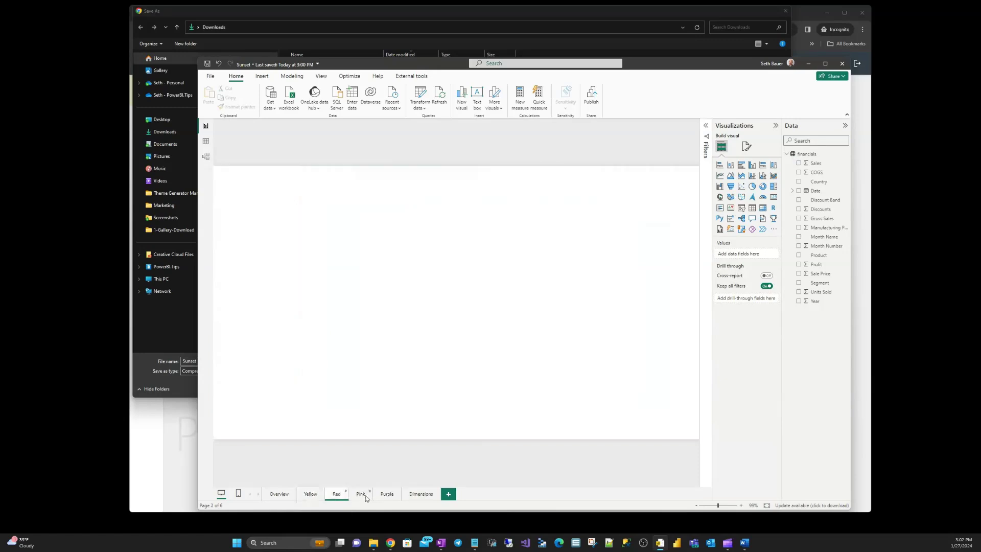
pyautogui.click(361, 494)
pyautogui.click(386, 494)
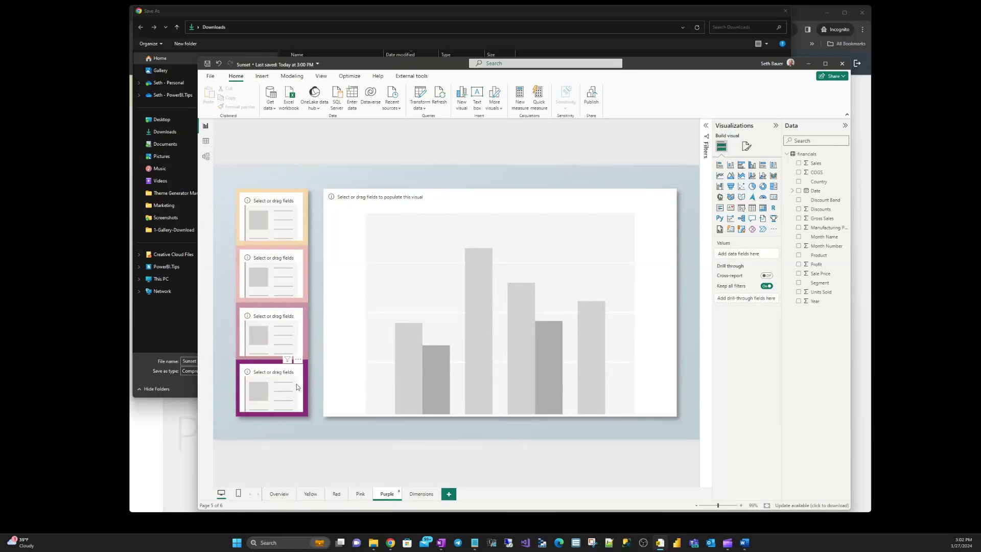
pyautogui.click(361, 494)
pyautogui.click(336, 494)
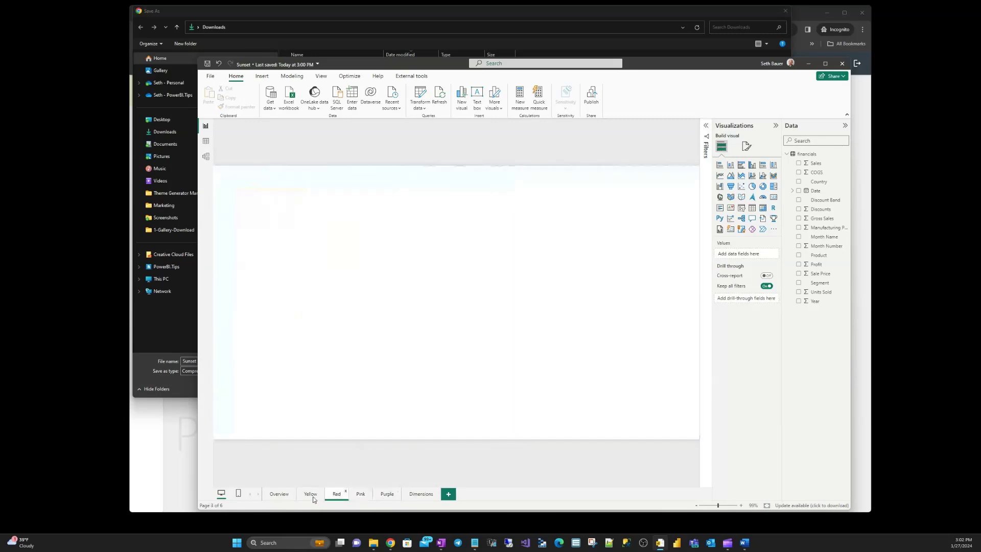
pyautogui.click(311, 494)
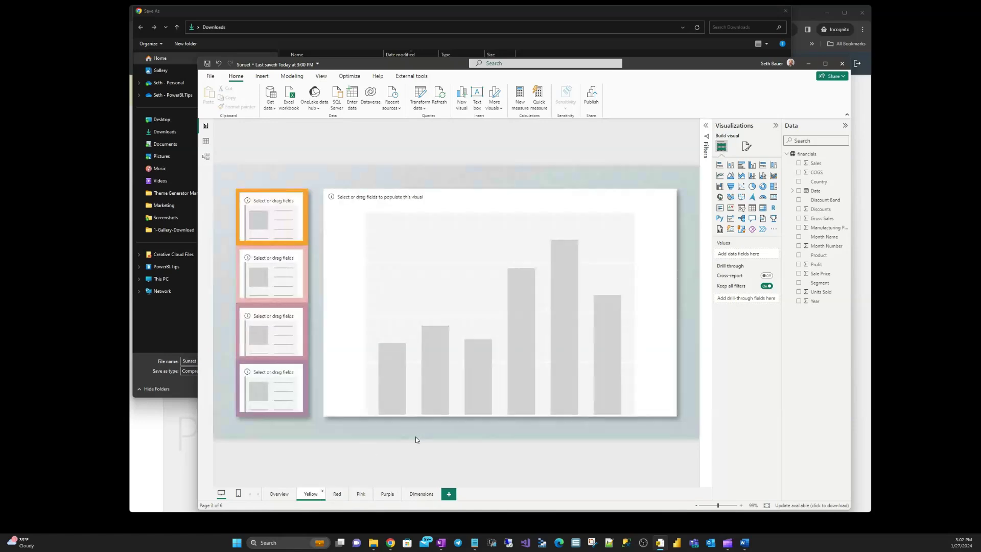